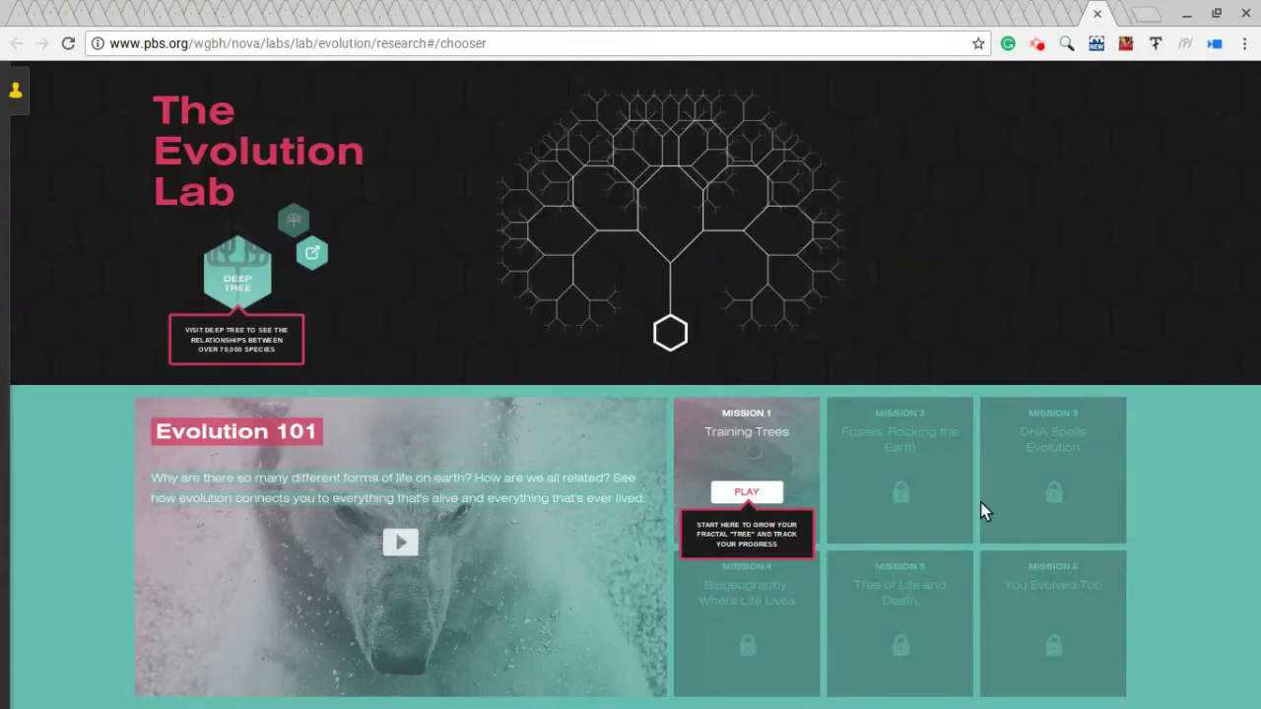
Open Mission 1, Training Trees, and start its first puzzle, "Red, green, and gecko"
{"action": "left_click", "coordinate": [751, 500]}
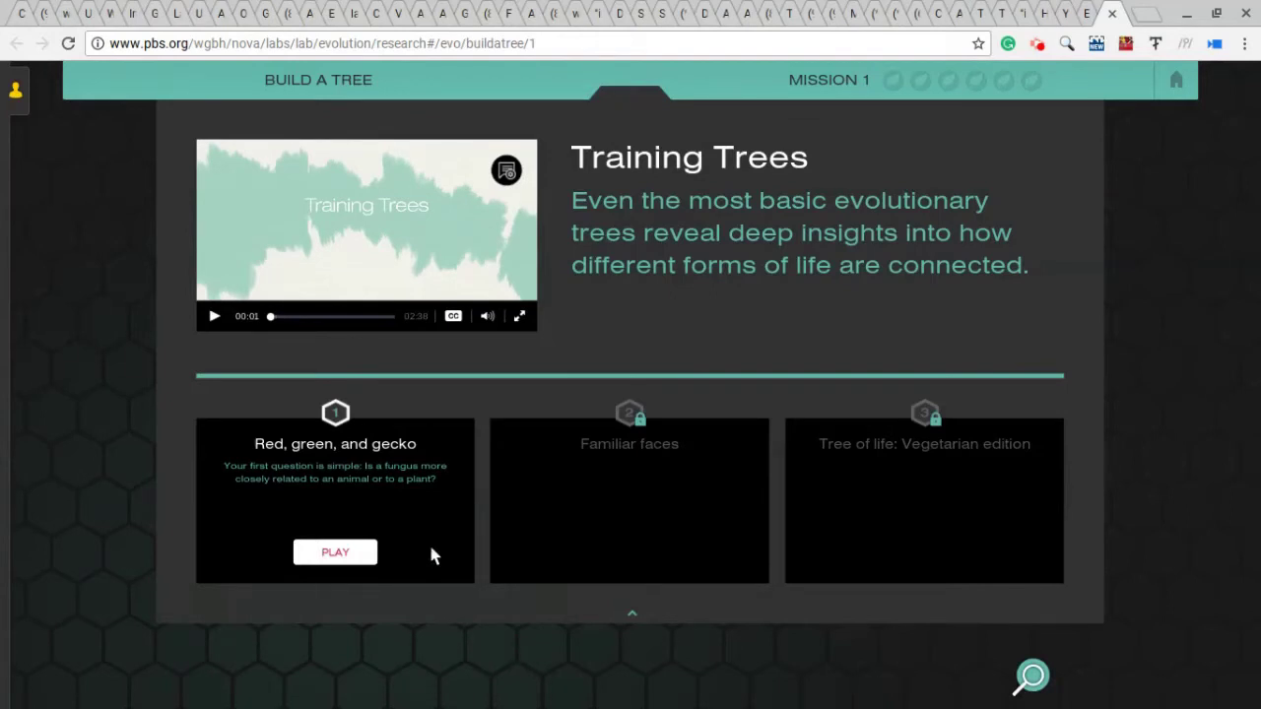
{"action": "left_click", "coordinate": [331, 554]}
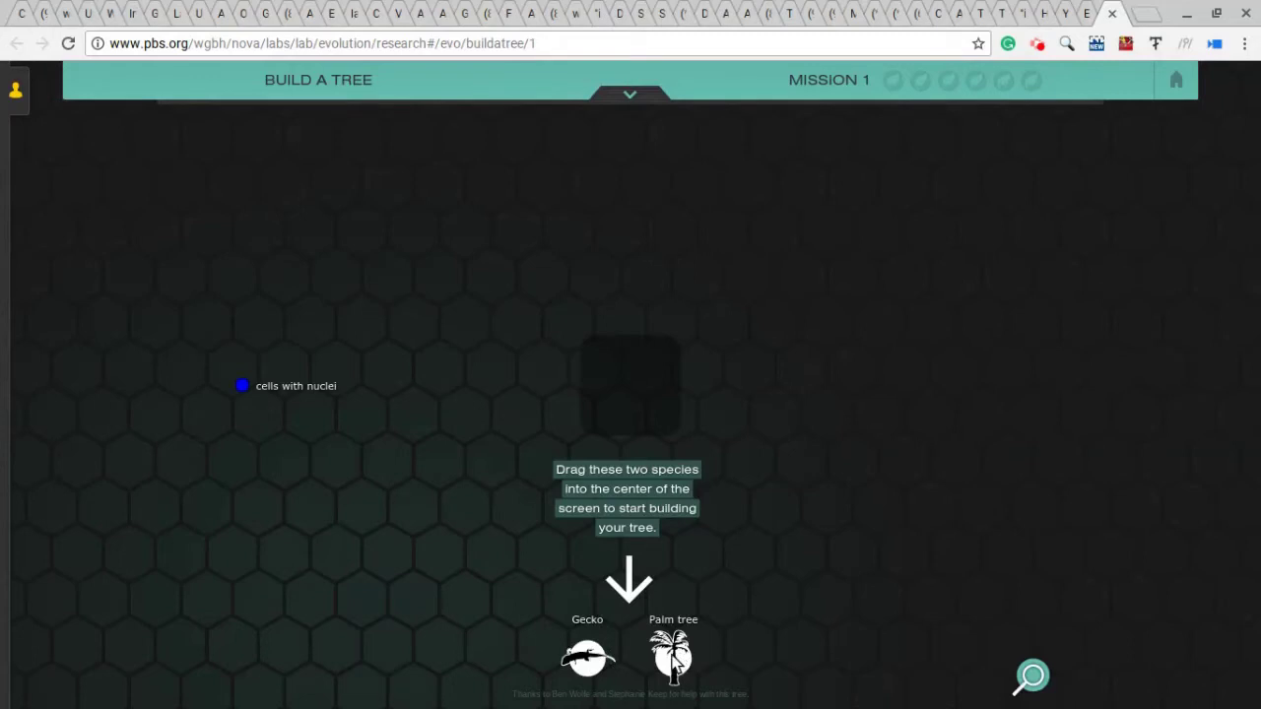
Build a two-branch tree with Gecko on the left and Palm tree on the right, and place the "cells with nuclei" trait on their shared trunk
{"action": "left_click_drag", "start_coordinate": [680, 662], "coordinate": [411, 615]}
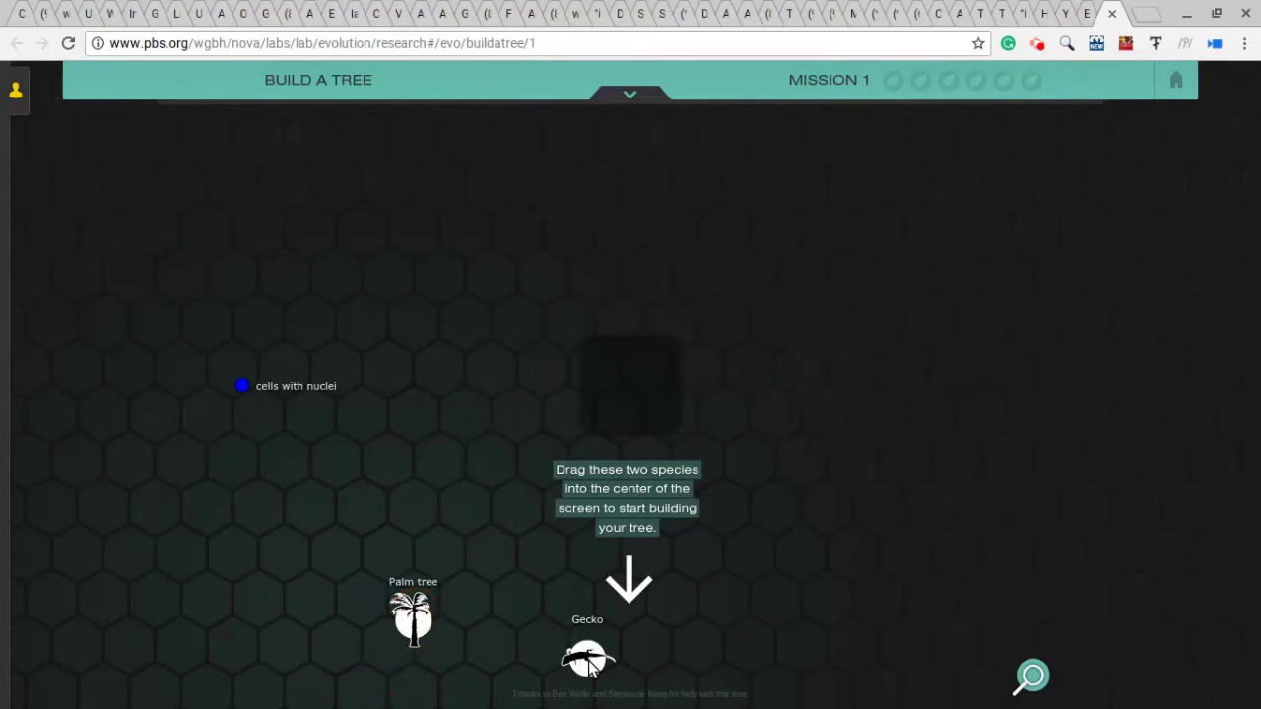
{"action": "left_click_drag", "start_coordinate": [589, 660], "coordinate": [631, 387]}
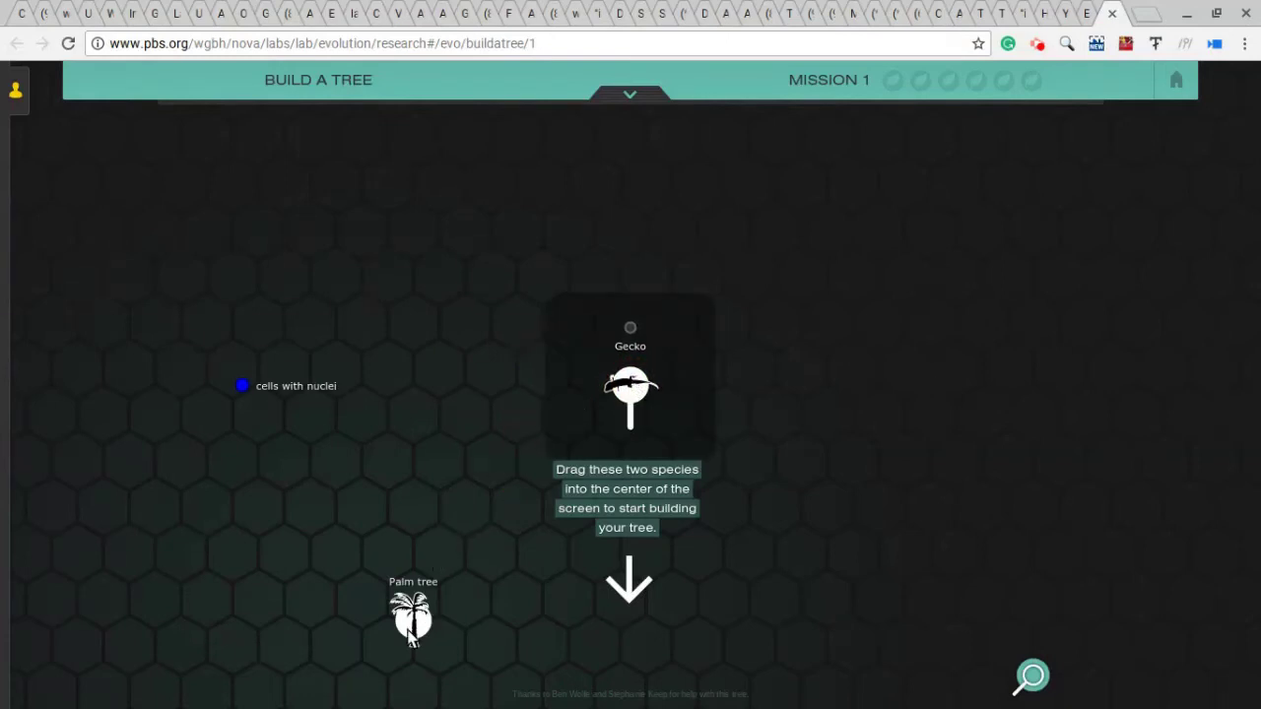
{"action": "left_click_drag", "start_coordinate": [412, 636], "coordinate": [598, 391]}
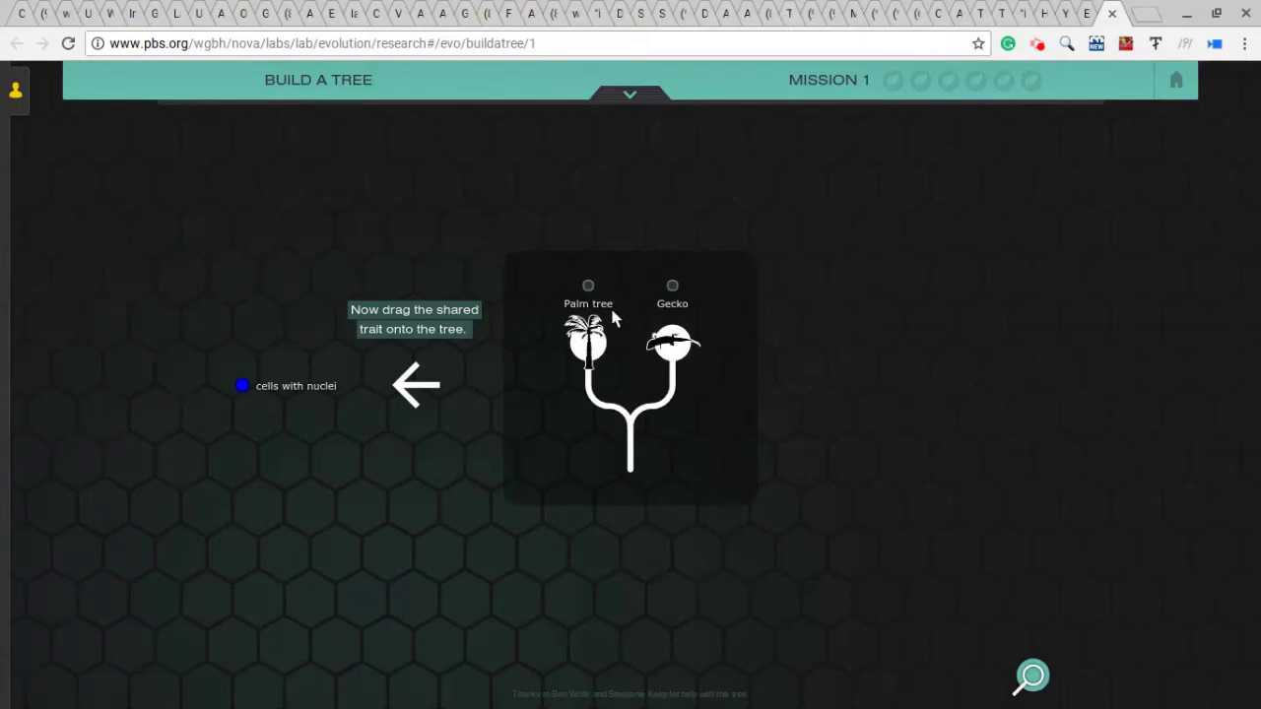
{"action": "left_click_drag", "start_coordinate": [589, 340], "coordinate": [705, 350]}
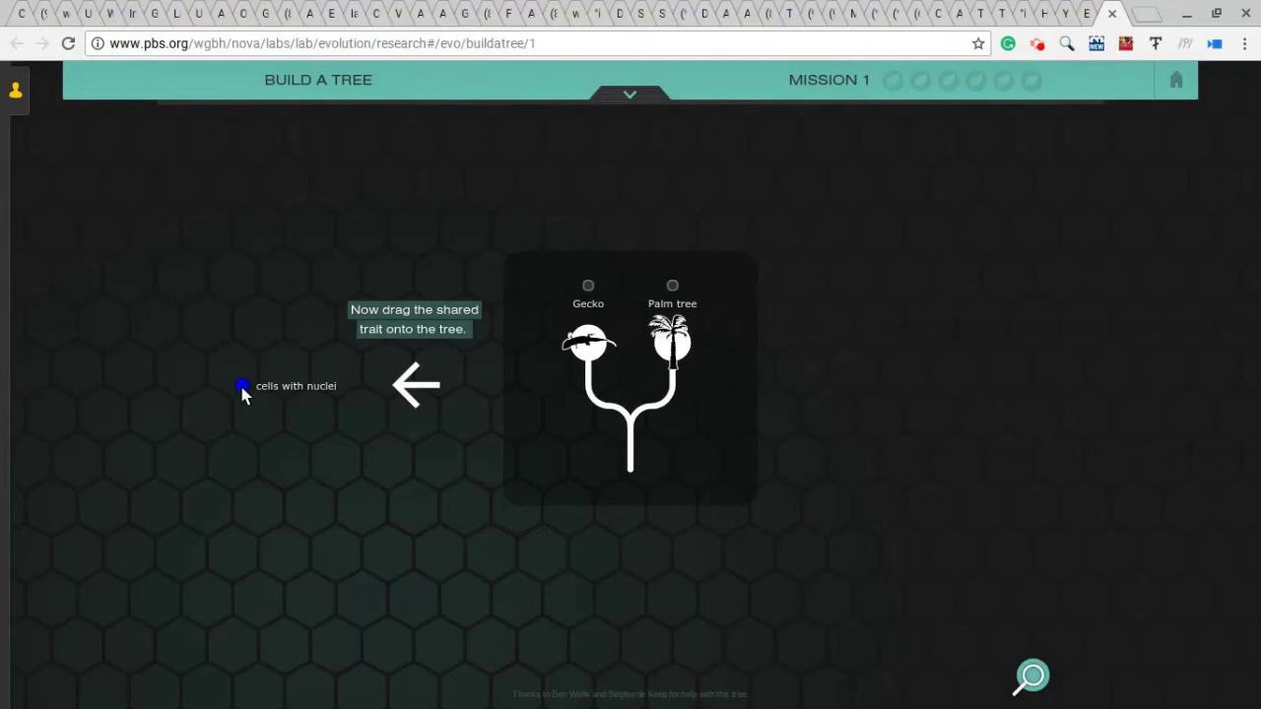
{"action": "left_click_drag", "start_coordinate": [243, 394], "coordinate": [319, 393]}
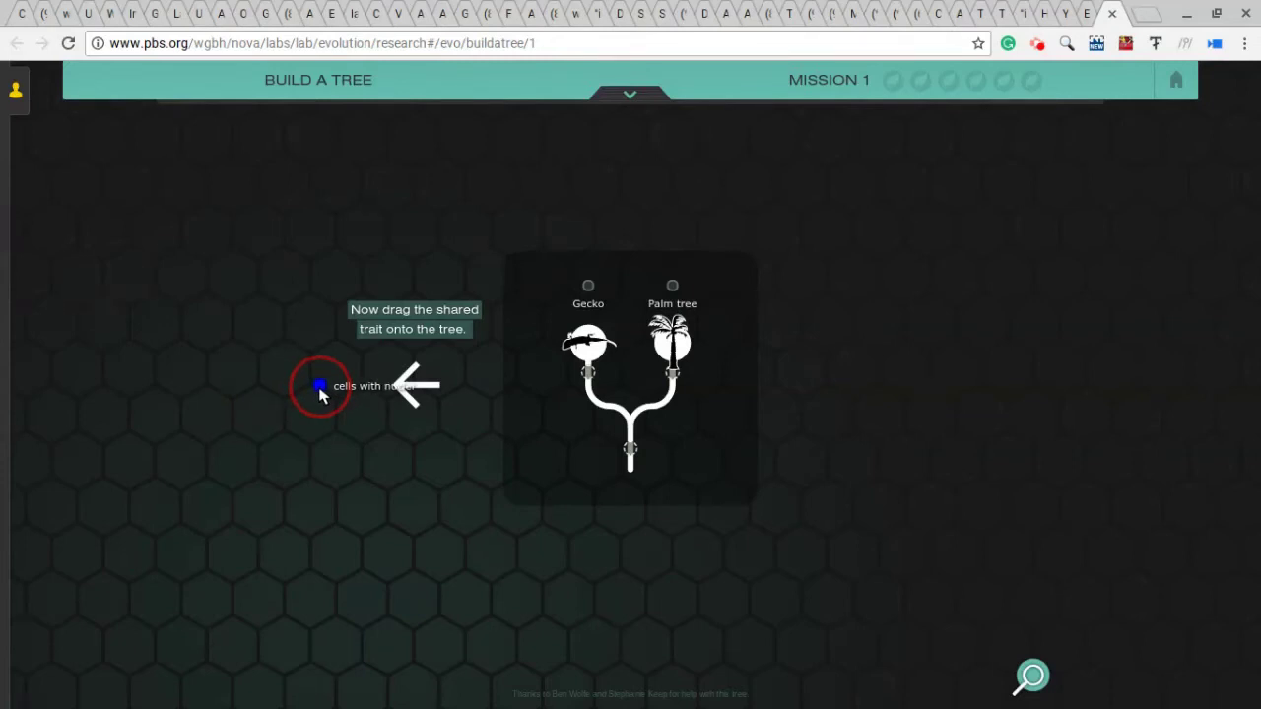
{"action": "left_click_drag", "start_coordinate": [319, 393], "coordinate": [321, 394]}
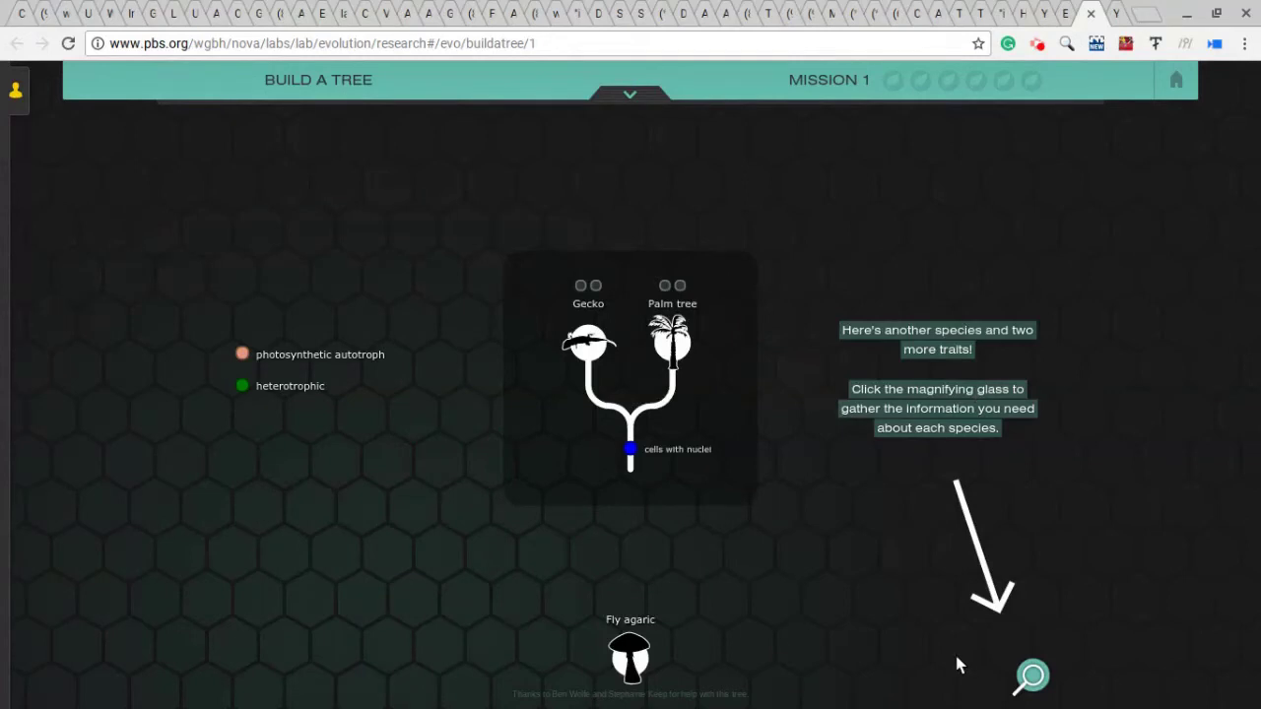
Examine the palm tree's species information, including its traits, and close it
{"action": "left_click_drag", "start_coordinate": [631, 658], "coordinate": [629, 377]}
{"action": "left_click", "coordinate": [1033, 676]}
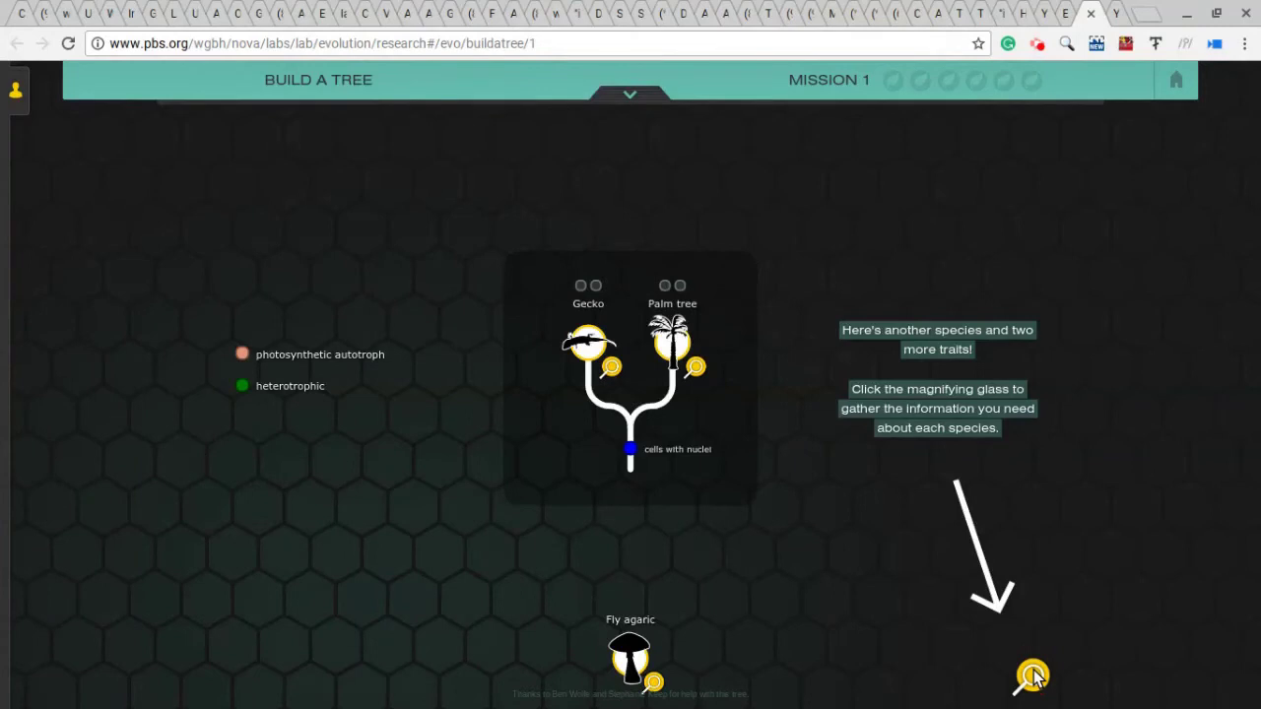
{"action": "left_click", "coordinate": [1033, 676]}
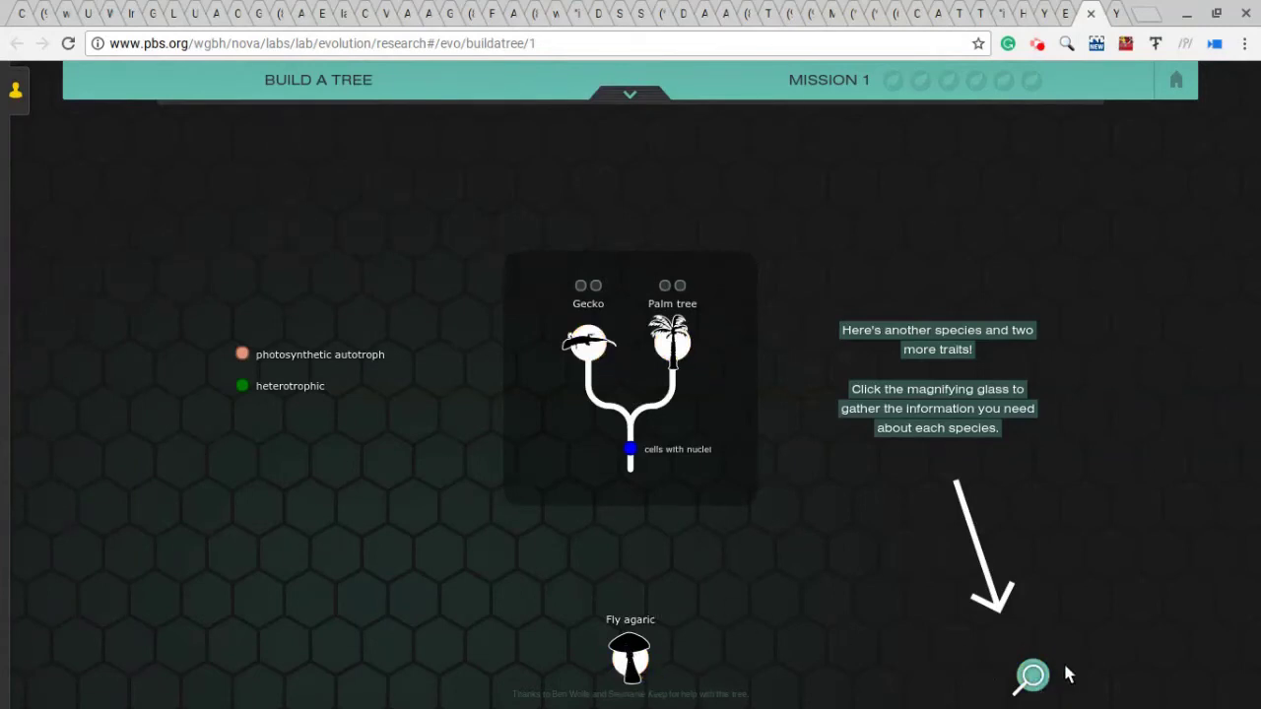
{"action": "left_click", "coordinate": [1034, 676]}
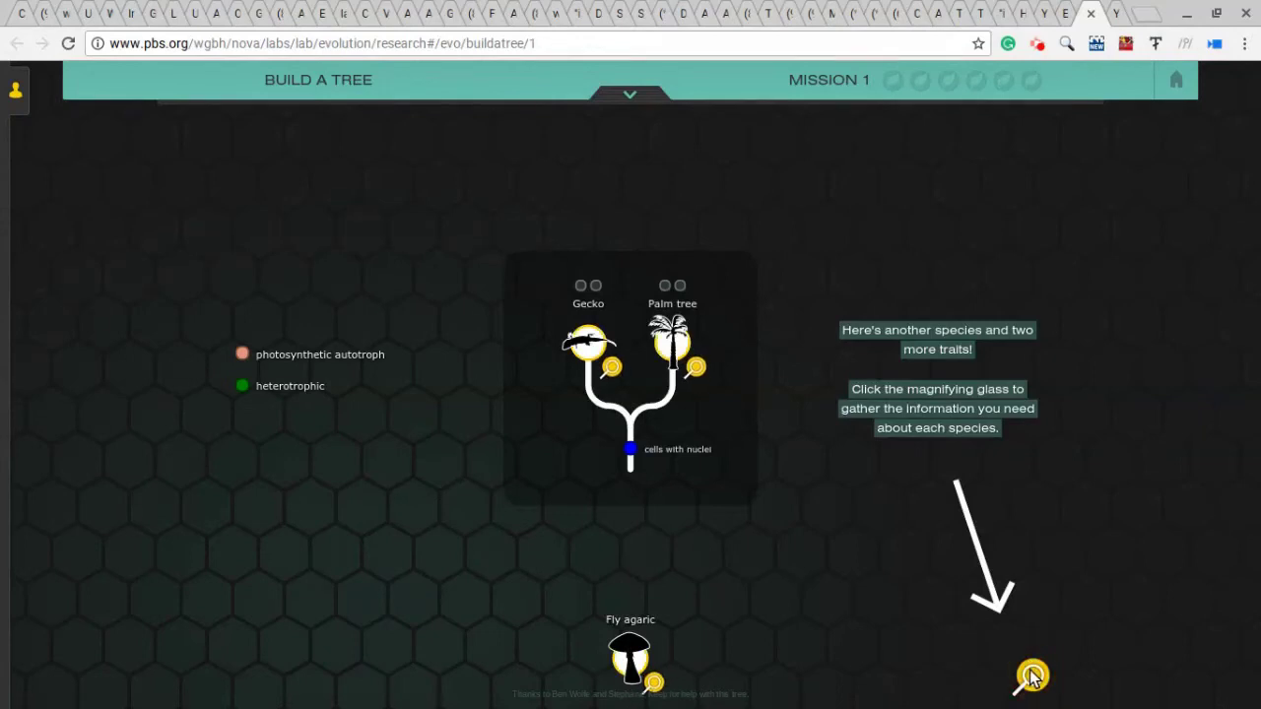
{"action": "left_click", "coordinate": [695, 367]}
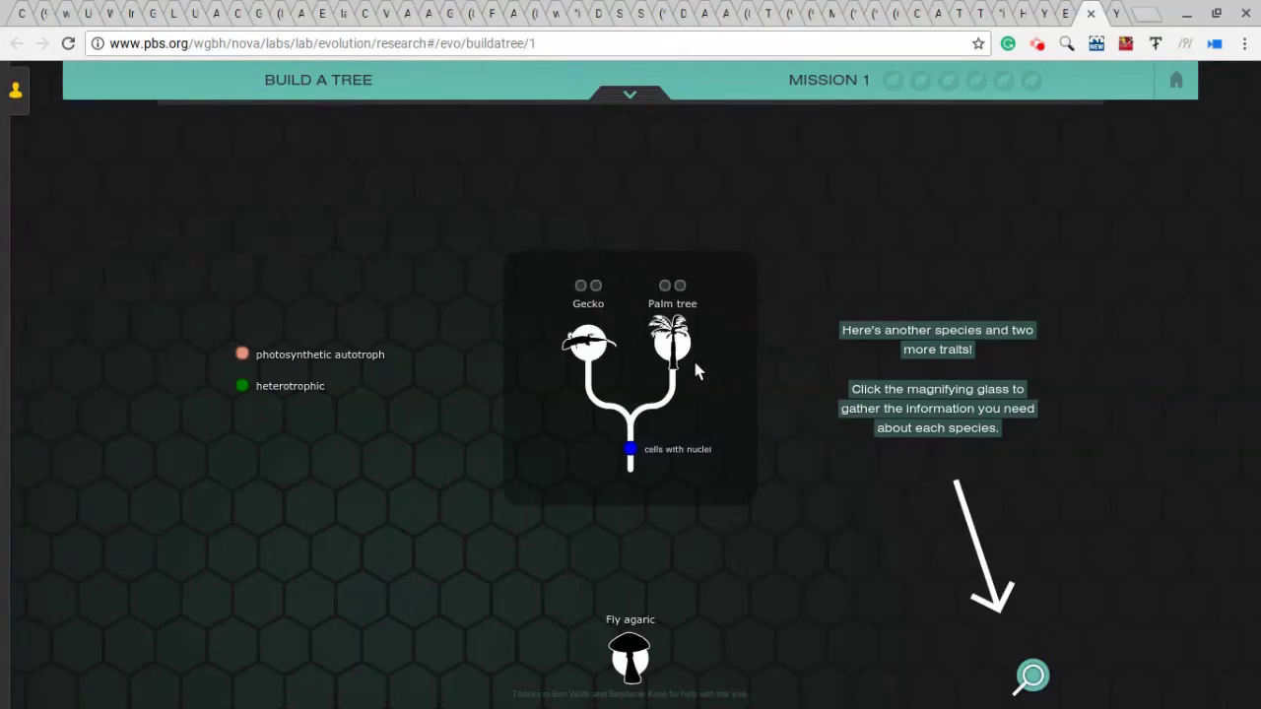
{"action": "left_click_drag", "start_coordinate": [628, 655], "coordinate": [577, 386]}
{"action": "left_click", "coordinate": [1032, 676]}
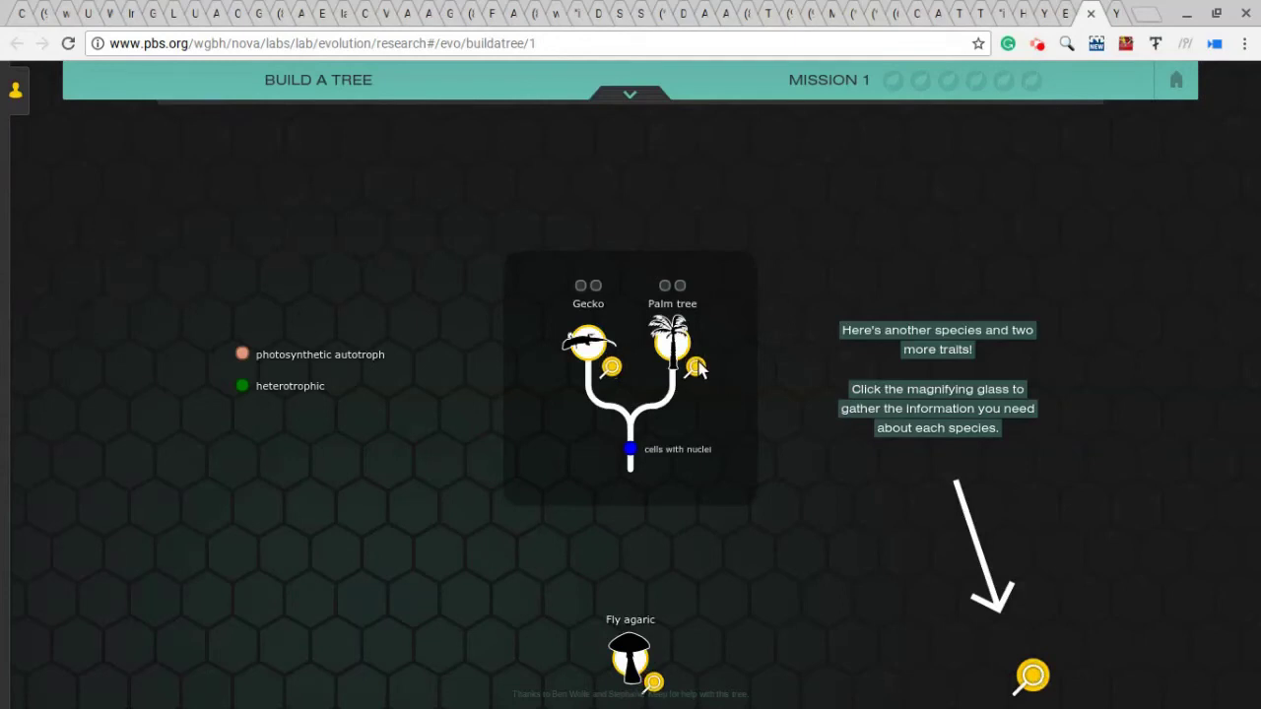
{"action": "left_click", "coordinate": [696, 367]}
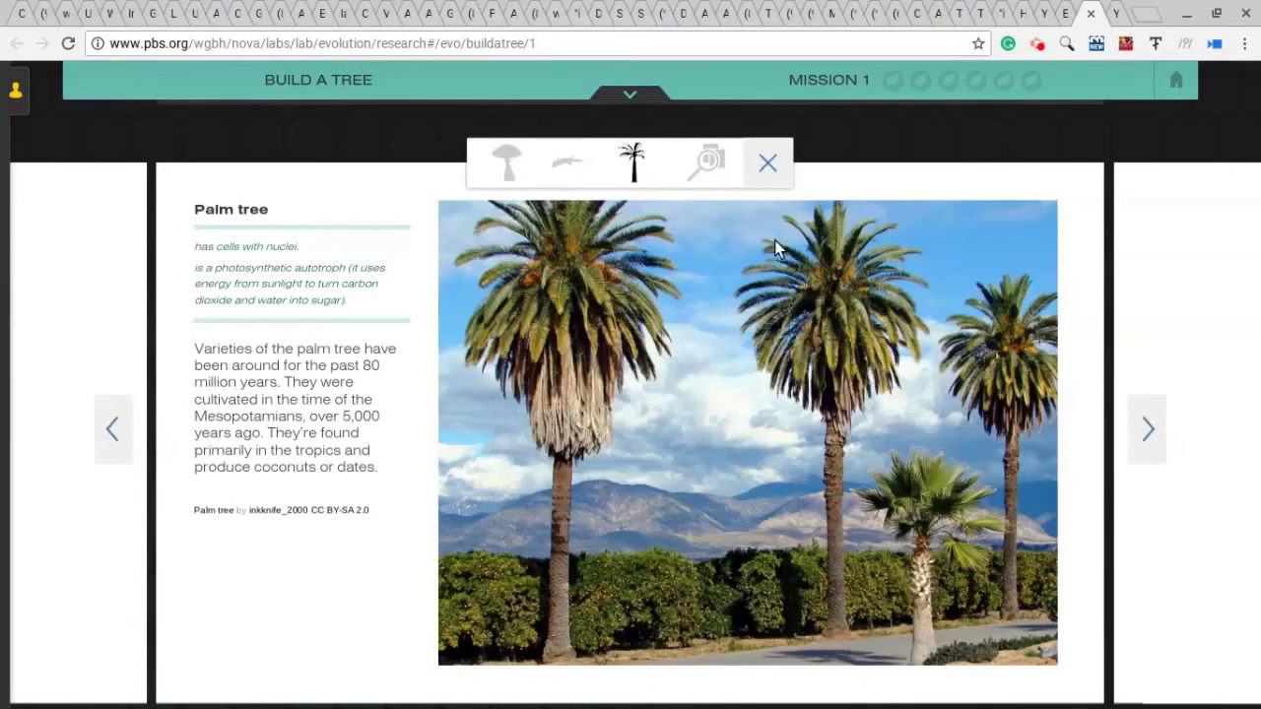
{"action": "left_click", "coordinate": [770, 162]}
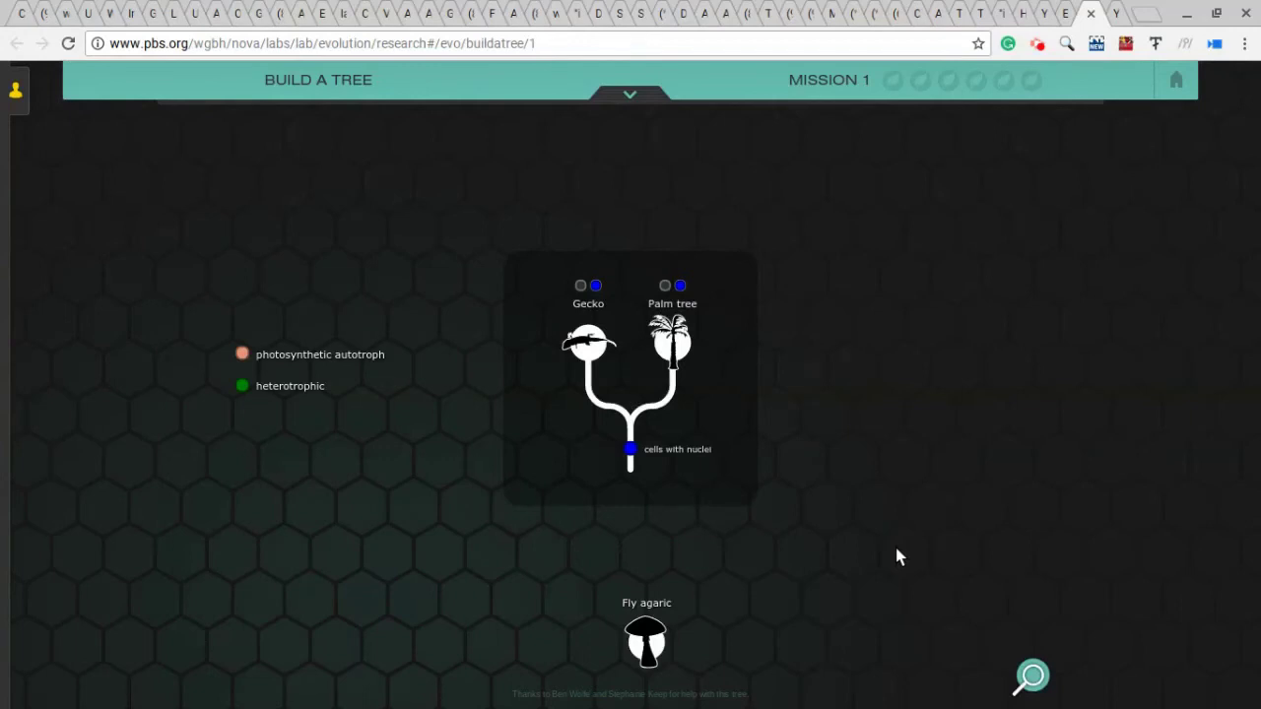
Move the "cells with nuclei" trait from the trunk to the gecko's branch, and from there to the palm tree's branch
{"action": "left_click", "coordinate": [629, 452]}
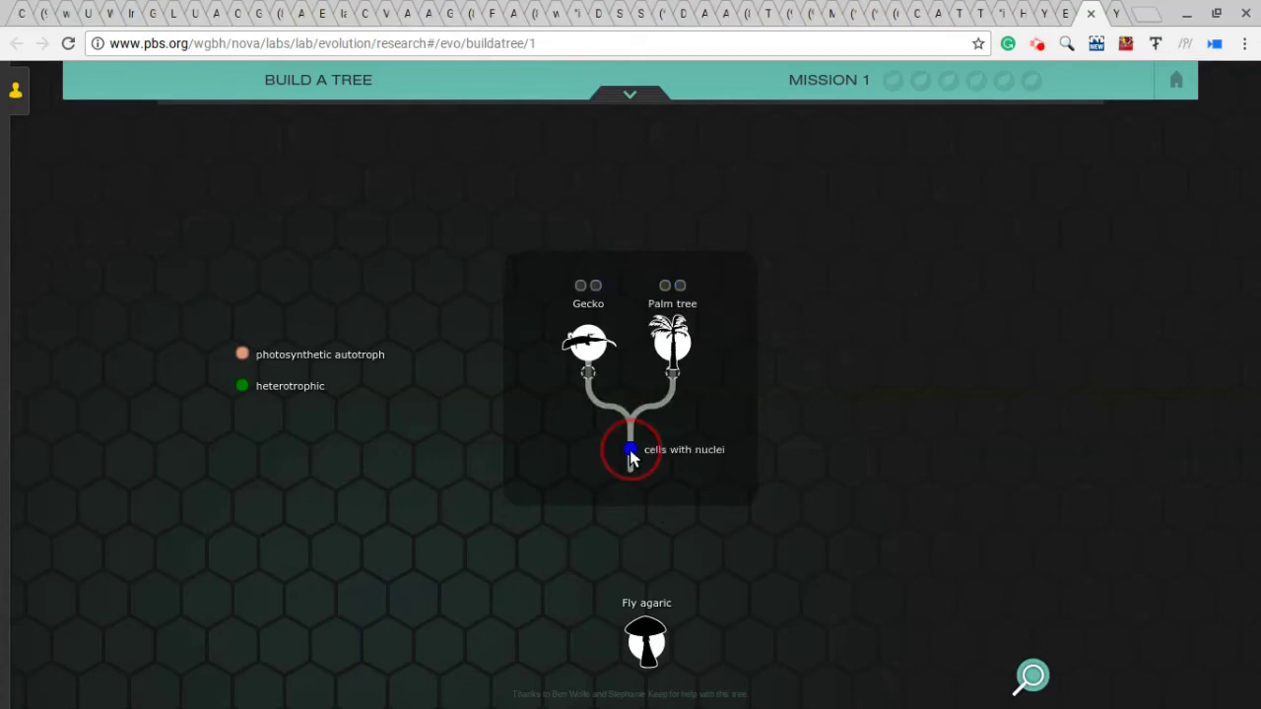
{"action": "mouse_move", "coordinate": [631, 455]}
{"action": "left_mouse_down"}
{"action": "mouse_move", "coordinate": [636, 413]}
{"action": "mouse_move", "coordinate": [604, 399]}
{"action": "mouse_move", "coordinate": [635, 458]}
{"action": "left_mouse_up"}
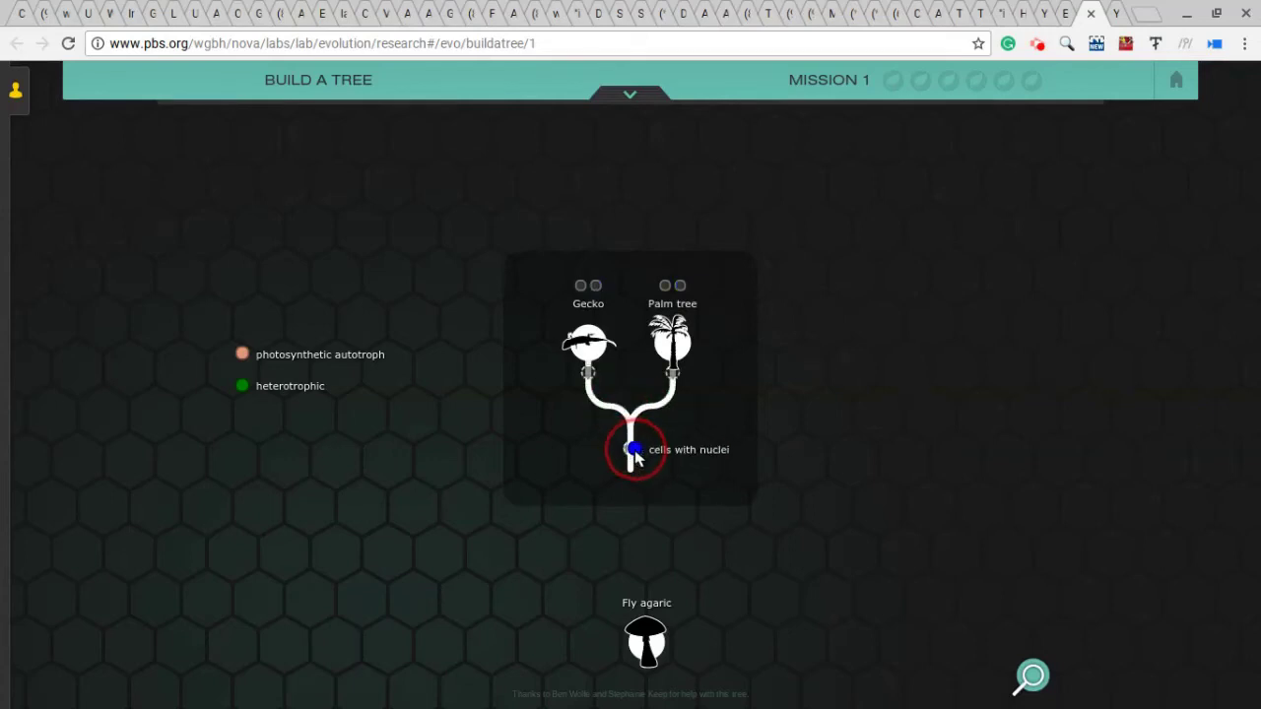
{"action": "mouse_move", "coordinate": [635, 453]}
{"action": "left_mouse_down"}
{"action": "mouse_move", "coordinate": [593, 366]}
{"action": "mouse_move", "coordinate": [590, 379]}
{"action": "left_mouse_up"}
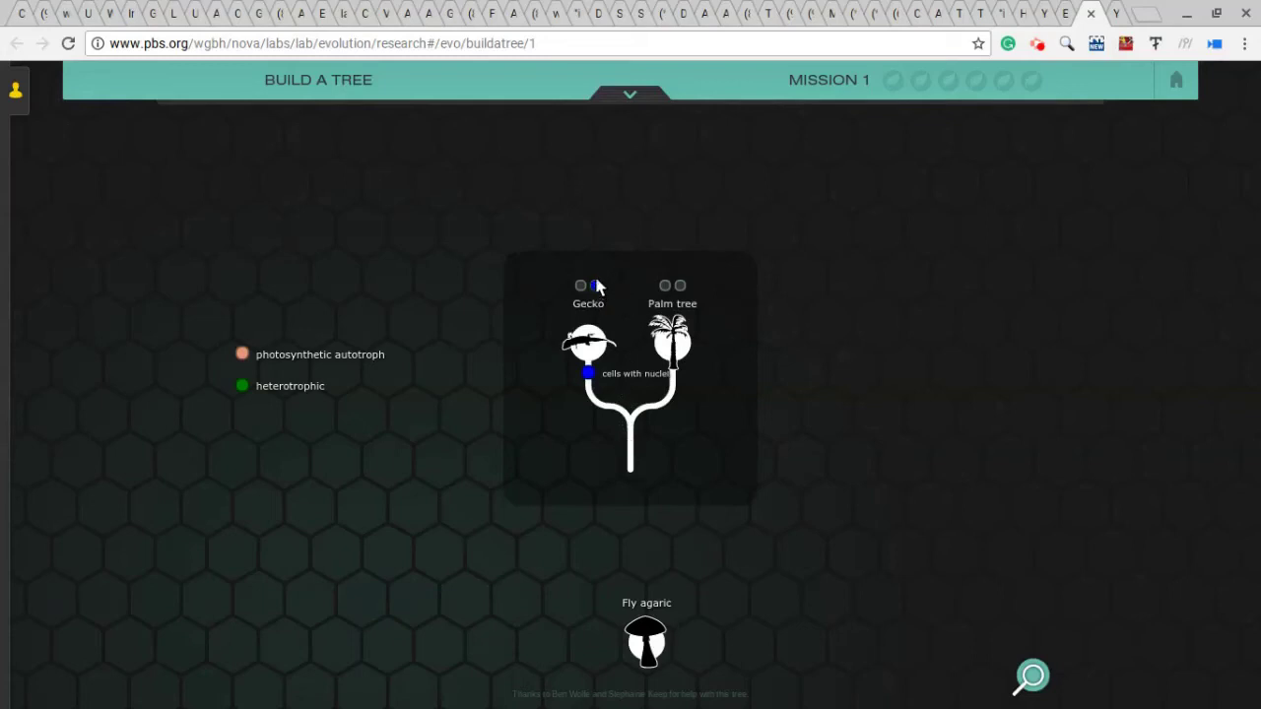
{"action": "left_click", "coordinate": [586, 370]}
{"action": "mouse_move", "coordinate": [586, 373]}
{"action": "left_mouse_down"}
{"action": "mouse_move", "coordinate": [670, 365]}
{"action": "mouse_move", "coordinate": [677, 392]}
{"action": "left_mouse_up"}
{"action": "left_click_drag", "start_coordinate": [588, 380], "coordinate": [673, 382]}
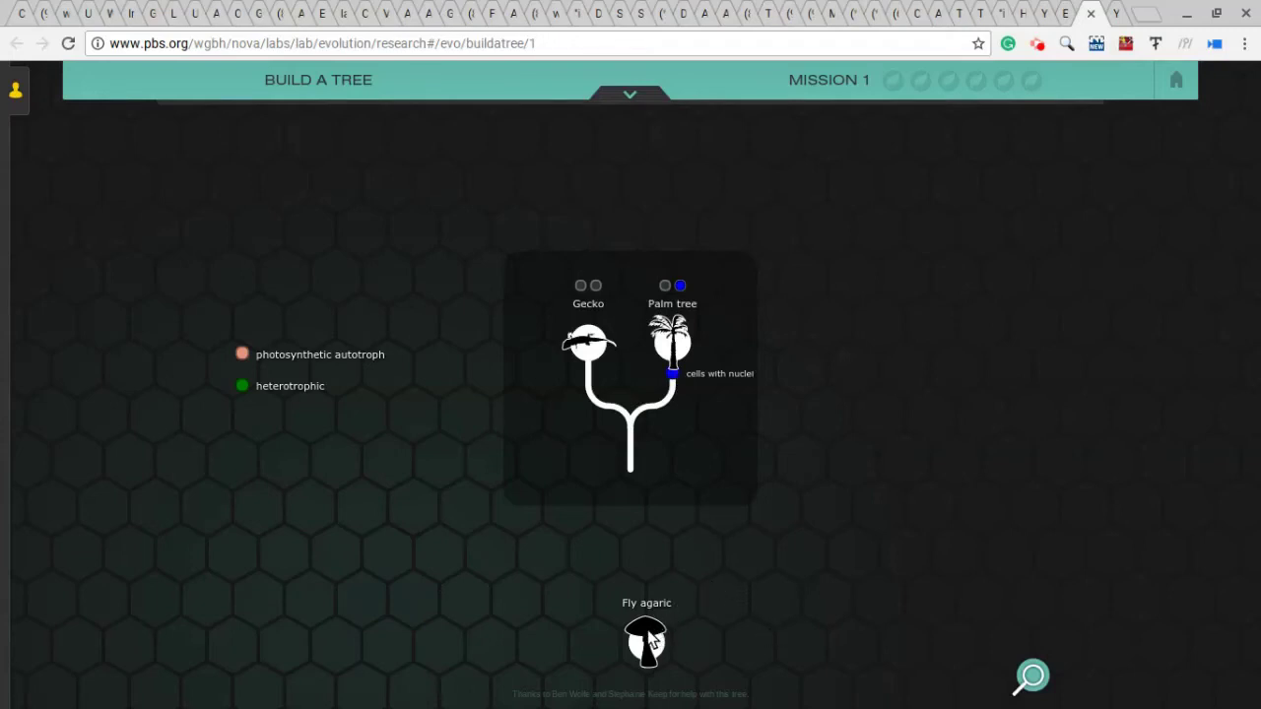
Add Fly agaric to the tree, trying it beside the gecko before placing it on a shared branch with the palm tree
{"action": "left_click_drag", "start_coordinate": [650, 639], "coordinate": [581, 420]}
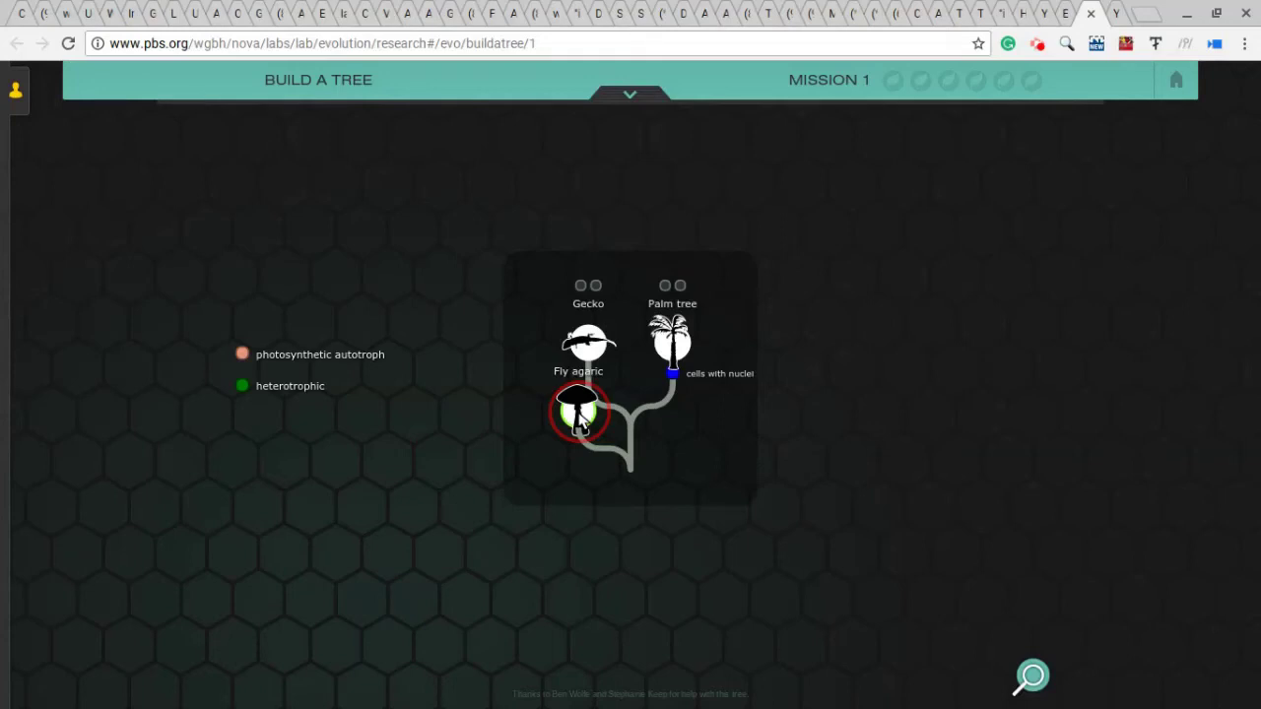
{"action": "left_click_drag", "start_coordinate": [582, 421], "coordinate": [553, 356]}
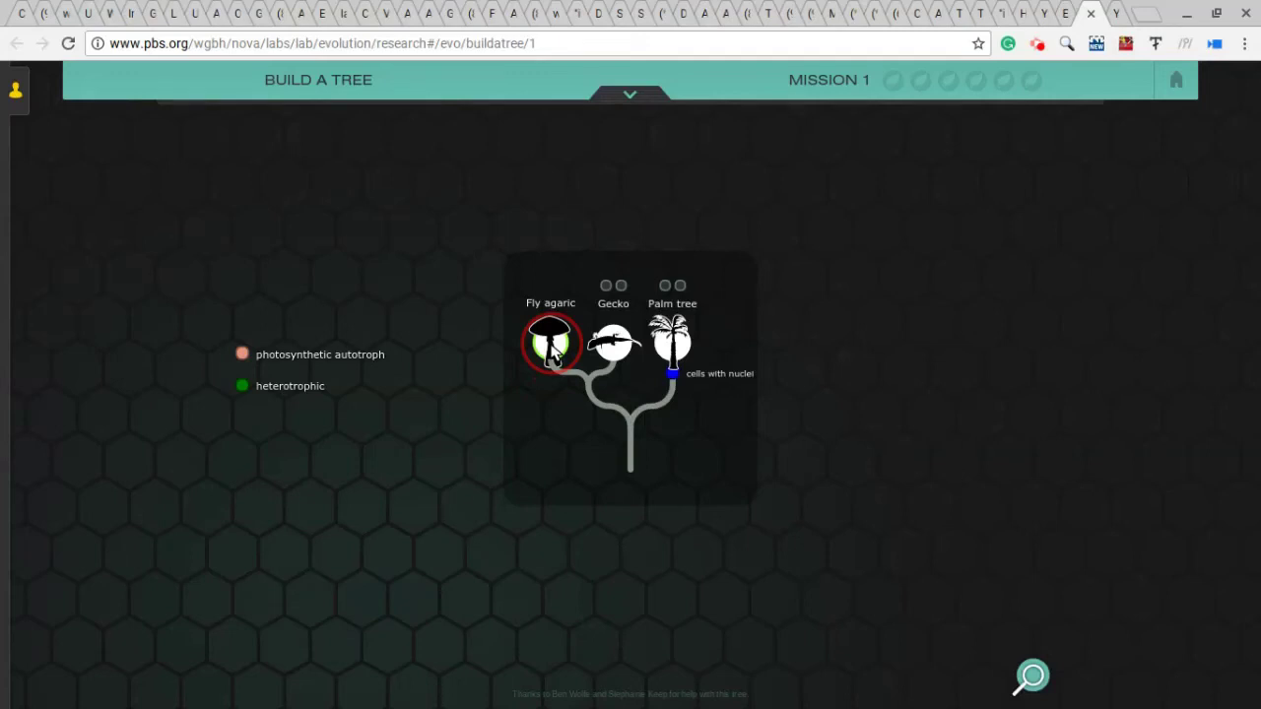
{"action": "left_click_drag", "start_coordinate": [552, 356], "coordinate": [714, 325]}
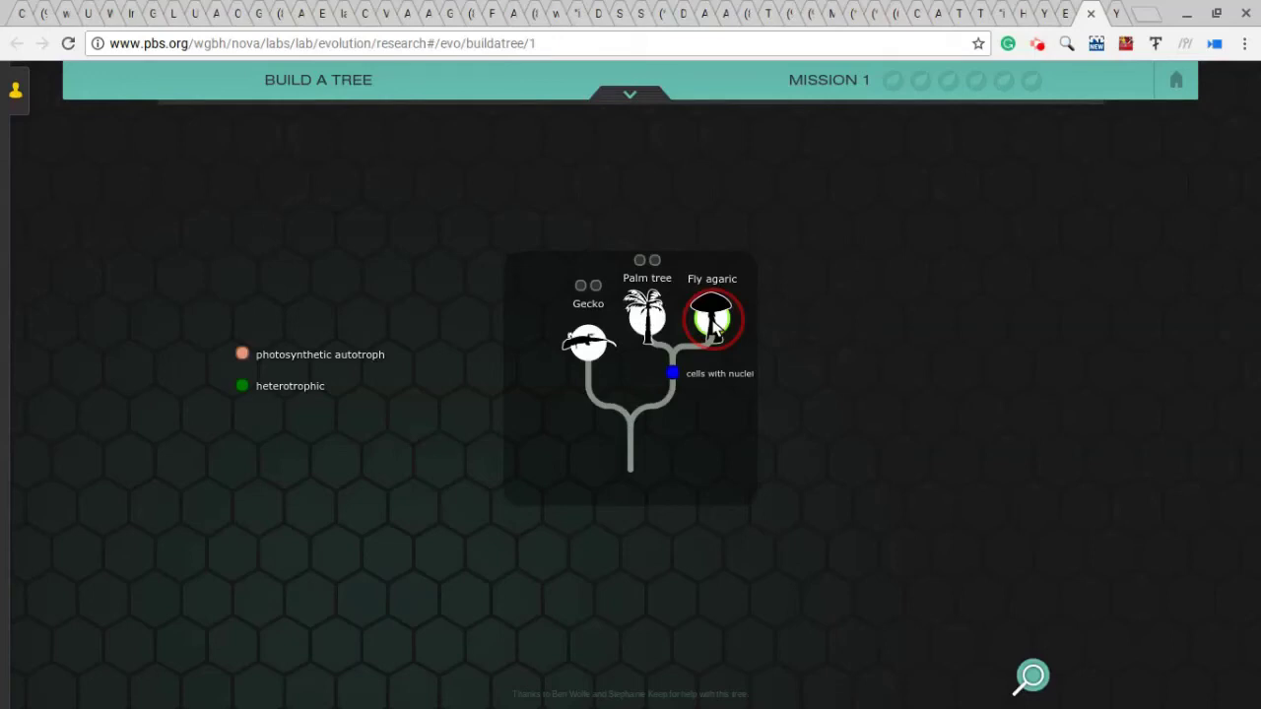
{"action": "left_click_drag", "start_coordinate": [716, 328], "coordinate": [576, 335]}
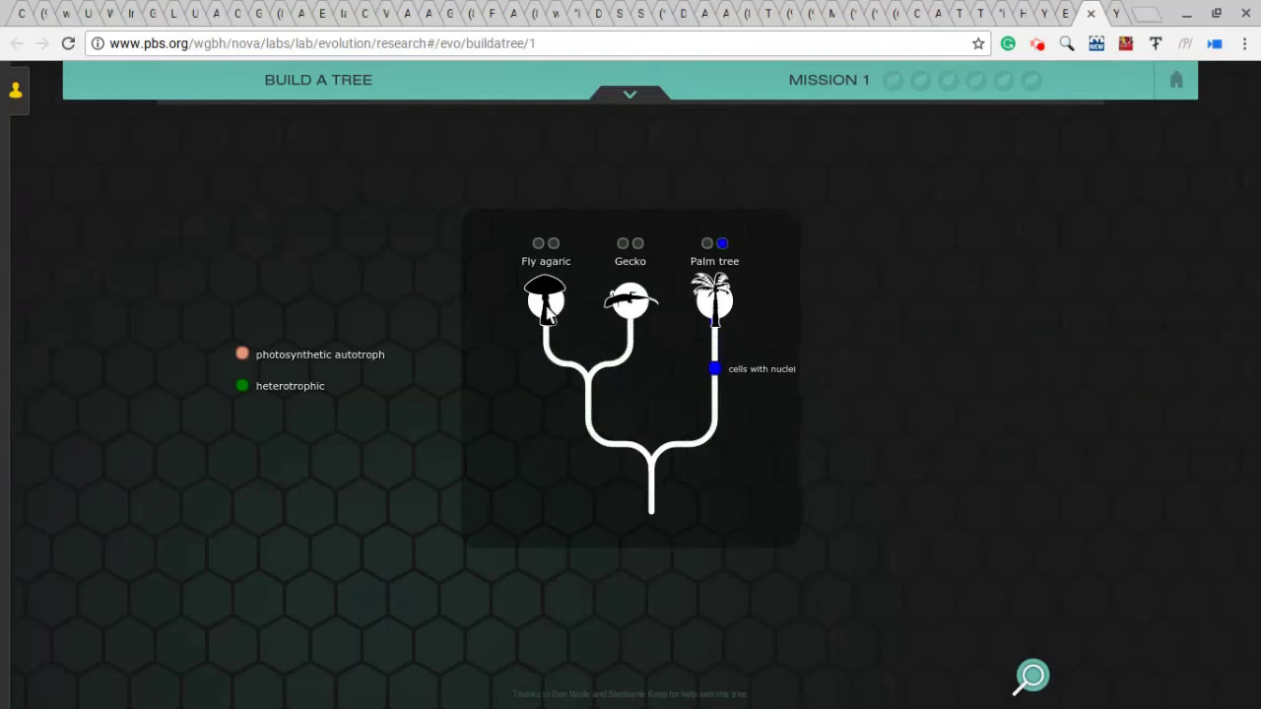
{"action": "left_click_drag", "start_coordinate": [548, 308], "coordinate": [745, 326]}
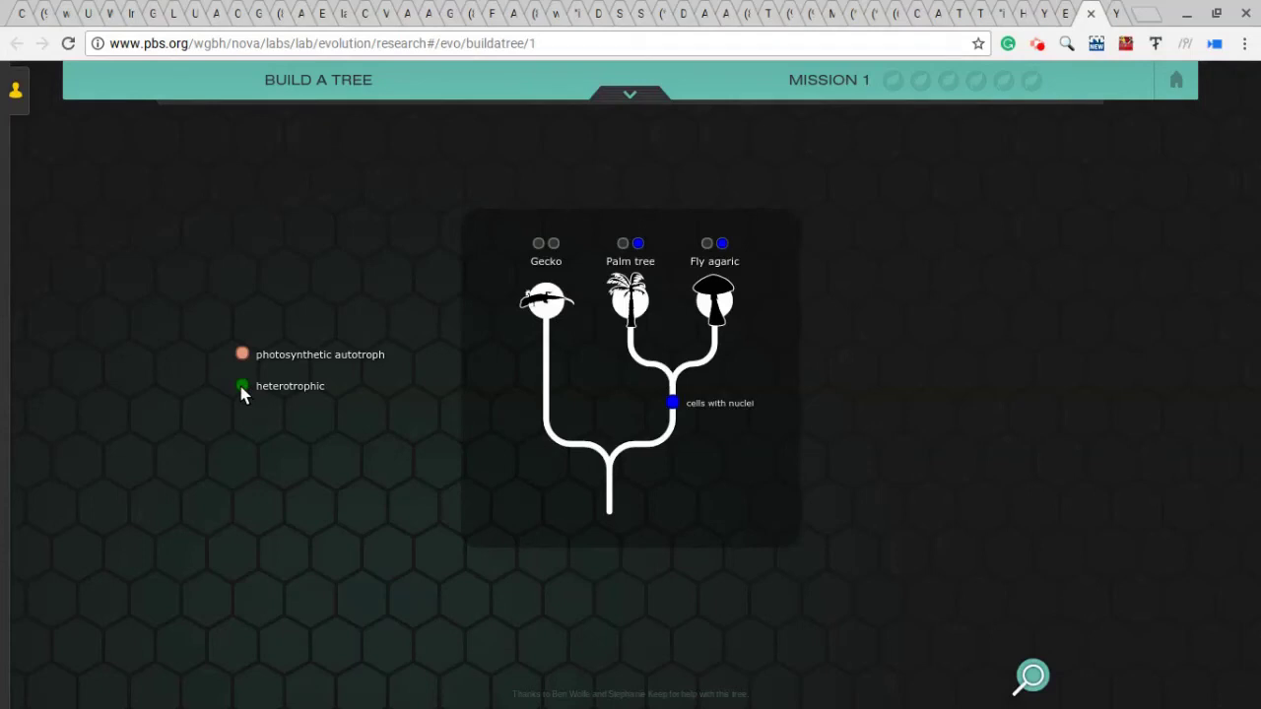
Place the "heterotrophic" trait on the palm tree's branch and the "photosynthetic autotroph" trait on the common trunk
{"action": "left_click", "coordinate": [1033, 678]}
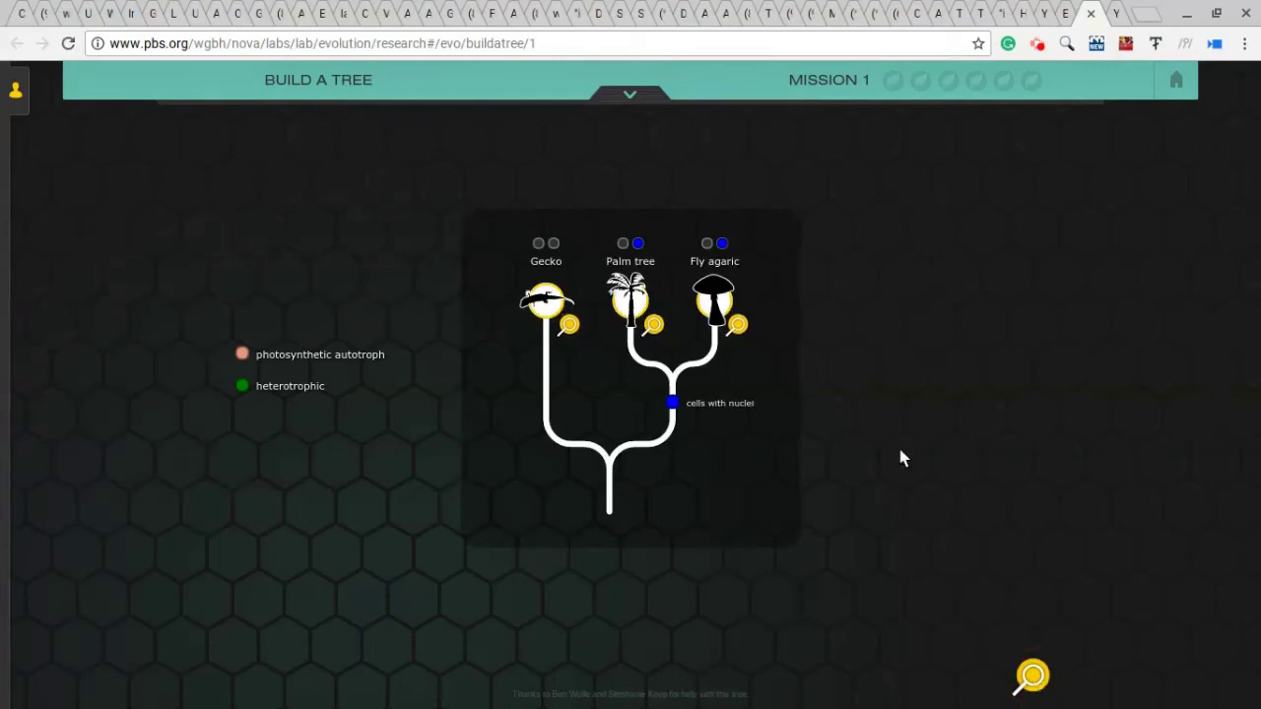
{"action": "left_click", "coordinate": [732, 350]}
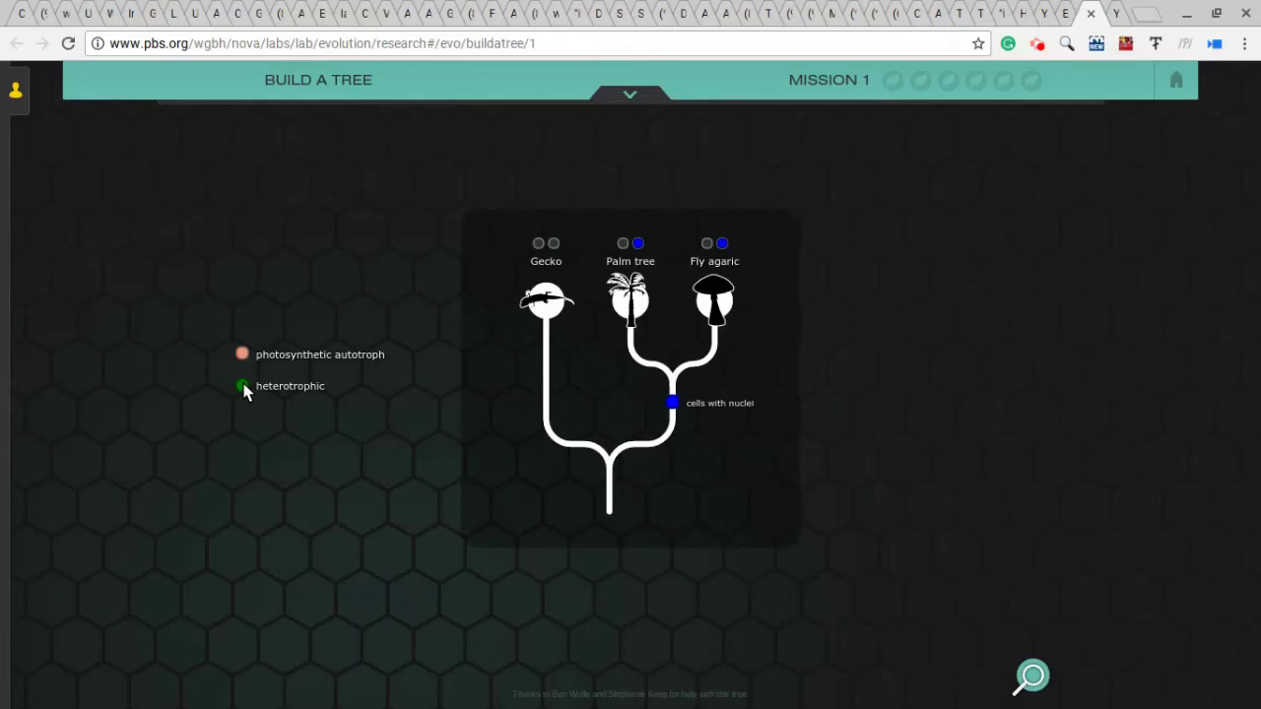
{"action": "left_click_drag", "start_coordinate": [244, 392], "coordinate": [633, 343]}
{"action": "left_click_drag", "start_coordinate": [245, 356], "coordinate": [609, 501]}
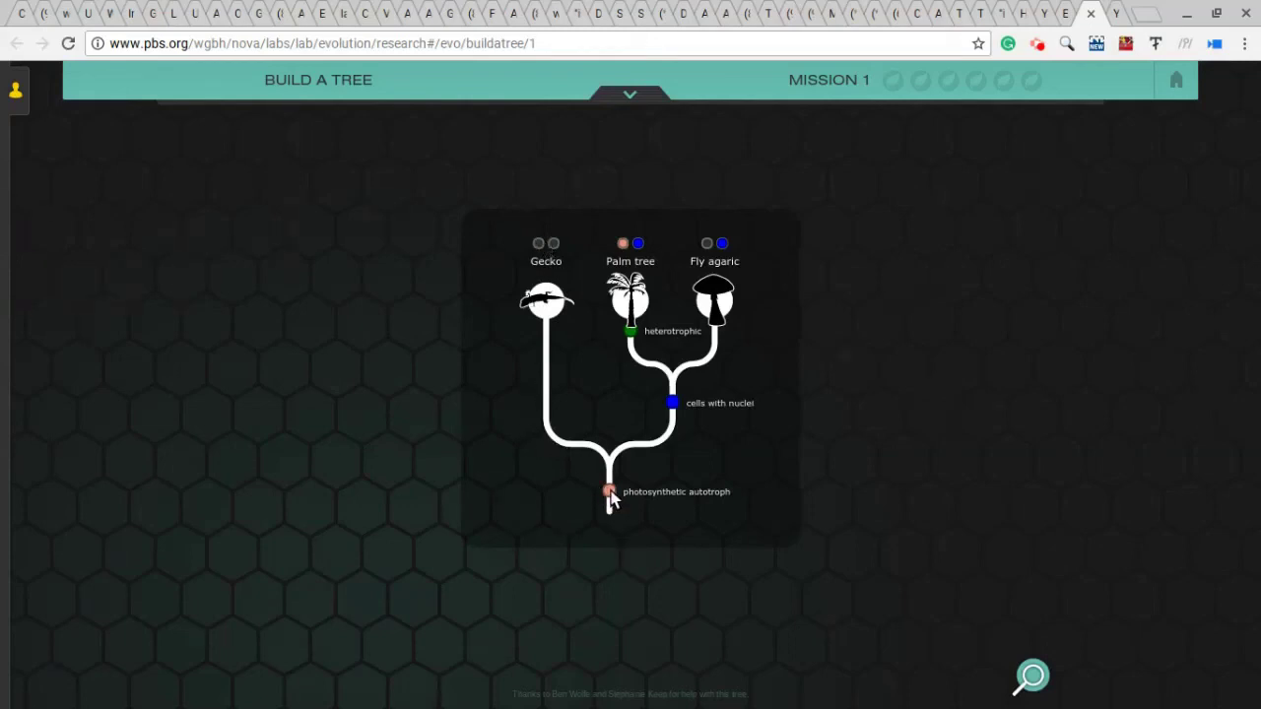
Move "photosynthetic autotroph" to the gecko's branch, and replace it there with the "cells with nuclei" trait
{"action": "mouse_move", "coordinate": [609, 498]}
{"action": "left_mouse_down"}
{"action": "mouse_move", "coordinate": [612, 470]}
{"action": "mouse_move", "coordinate": [650, 440]}
{"action": "mouse_move", "coordinate": [554, 392]}
{"action": "mouse_move", "coordinate": [544, 369]}
{"action": "left_mouse_up"}
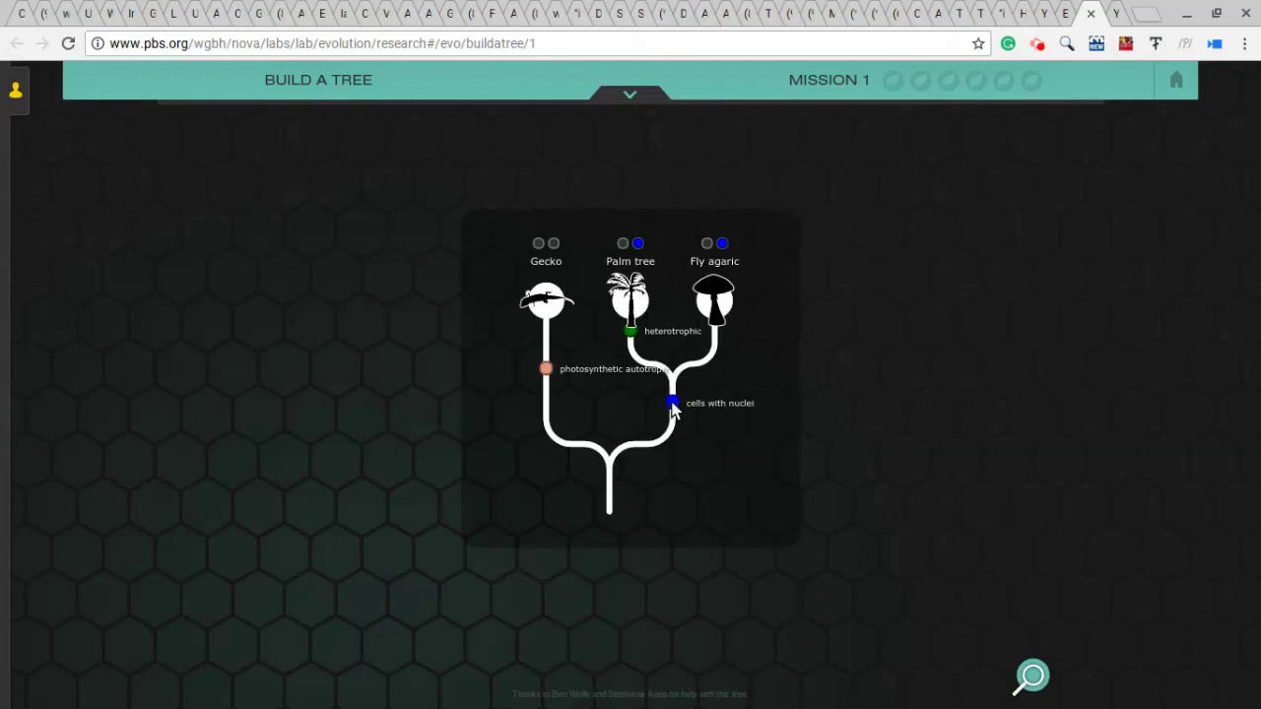
{"action": "left_click_drag", "start_coordinate": [672, 406], "coordinate": [543, 384]}
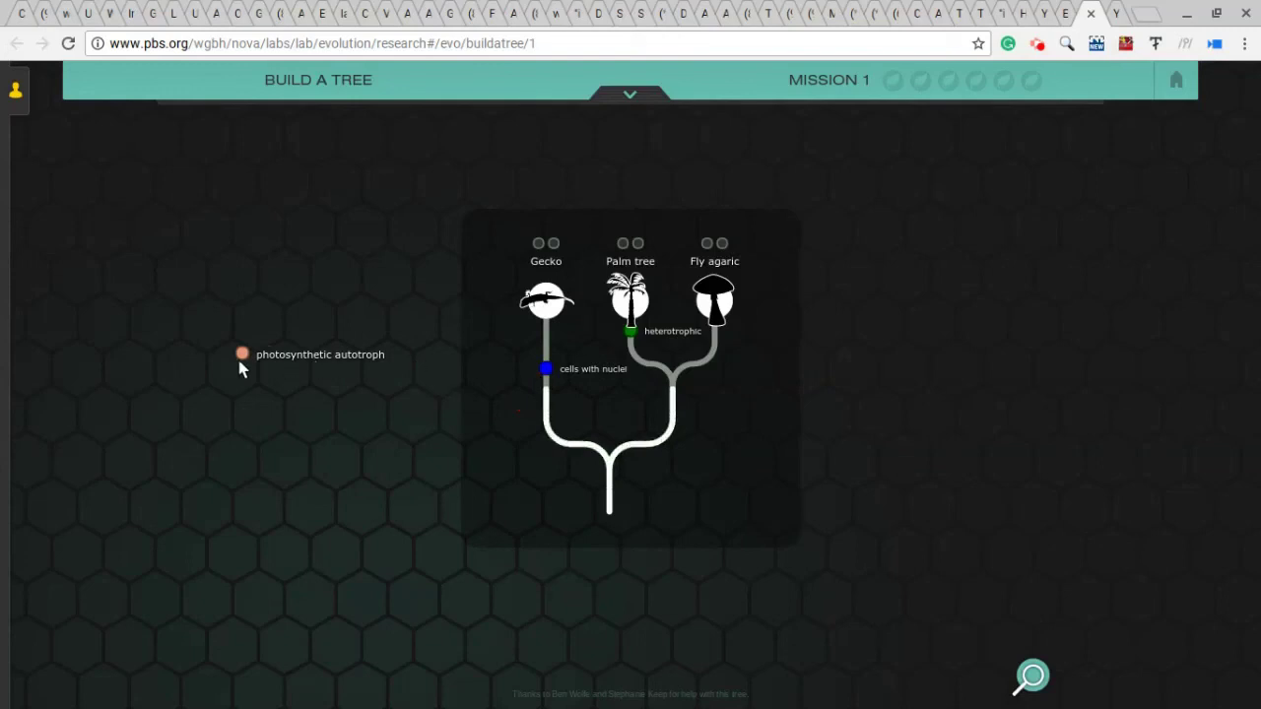